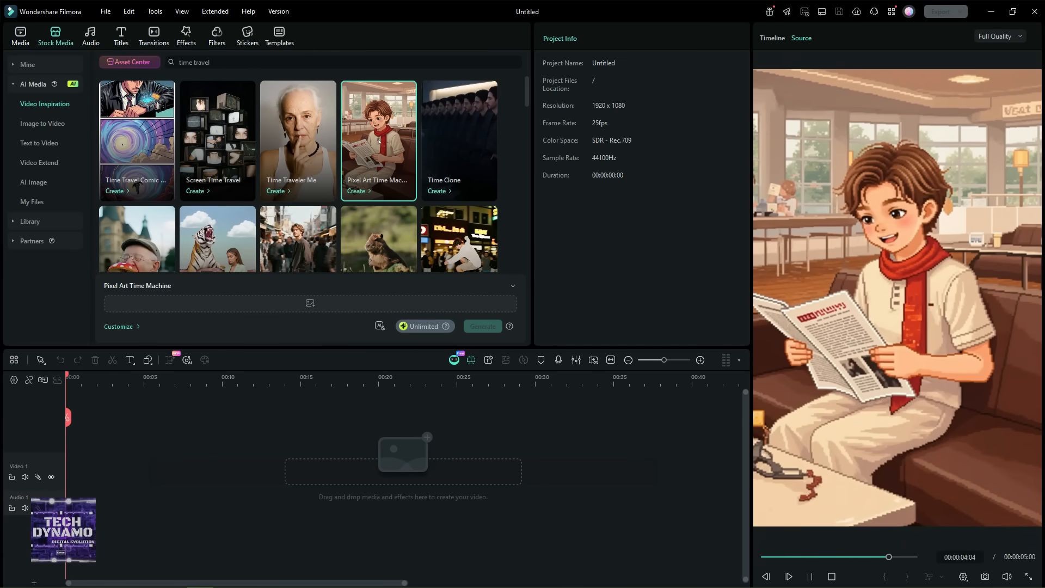
Browse the time travel video templates and preview Cyber Time Freeze
{"action": "scroll", "coordinate": [379, 140], "scroll_direction": "down", "scroll_amount": 3}
{"action": "left_click", "coordinate": [473, 196]}
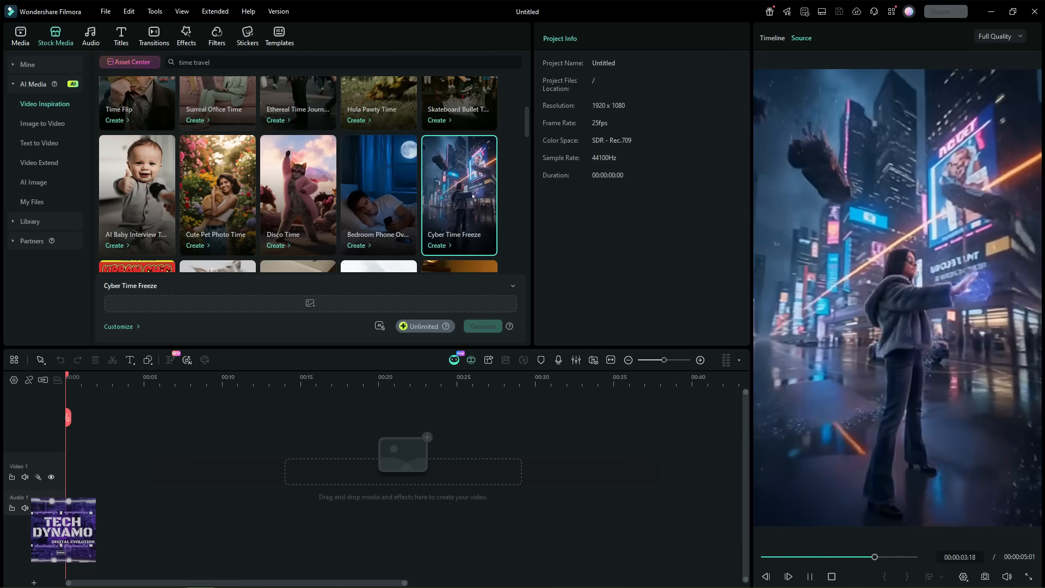
{"action": "scroll", "coordinate": [132, 177], "scroll_direction": "up", "scroll_amount": 3}
Generate a Time Travel Comic Strip video from the girl's portrait photo, using a single image with the custom aspect ratio
{"action": "left_click", "coordinate": [132, 177]}
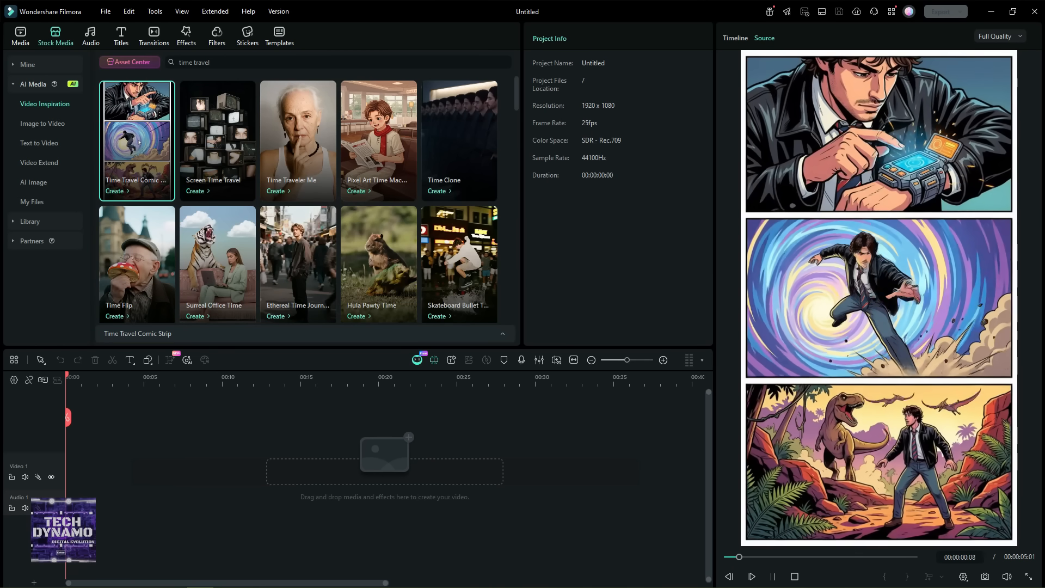
{"action": "left_click", "coordinate": [115, 191]}
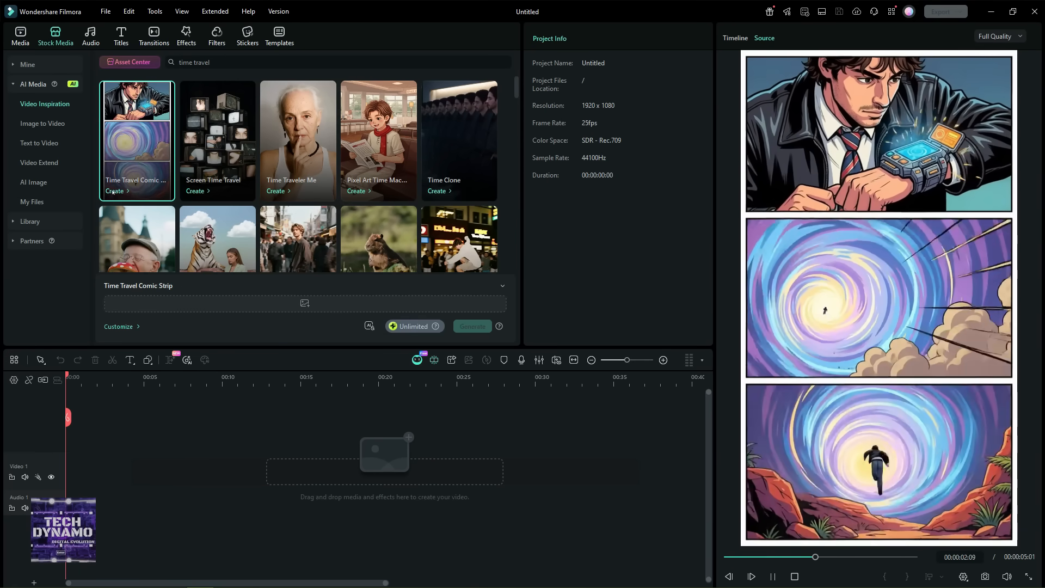
{"action": "left_click", "coordinate": [304, 302]}
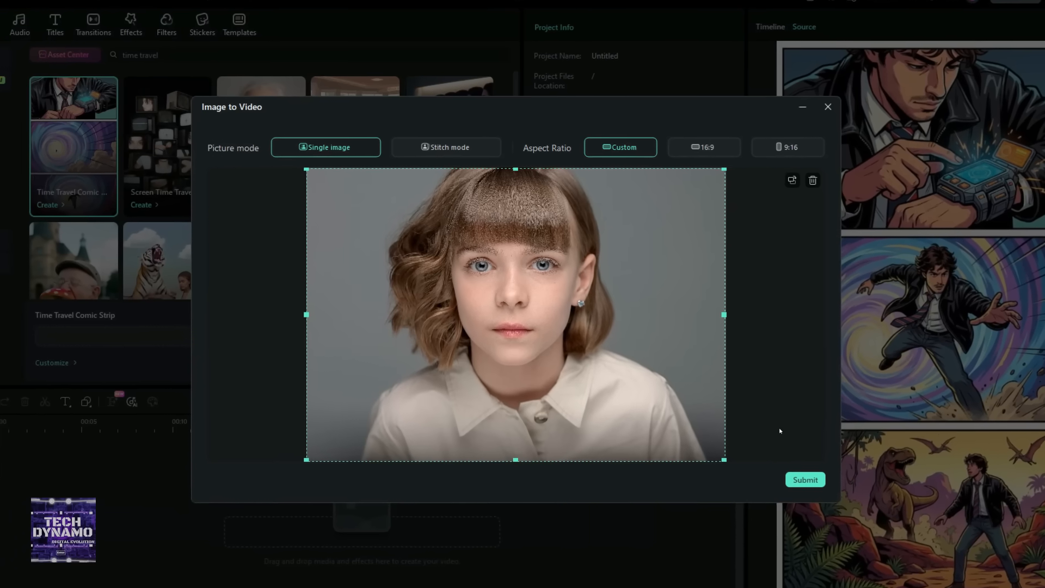
{"action": "left_click", "coordinate": [807, 481]}
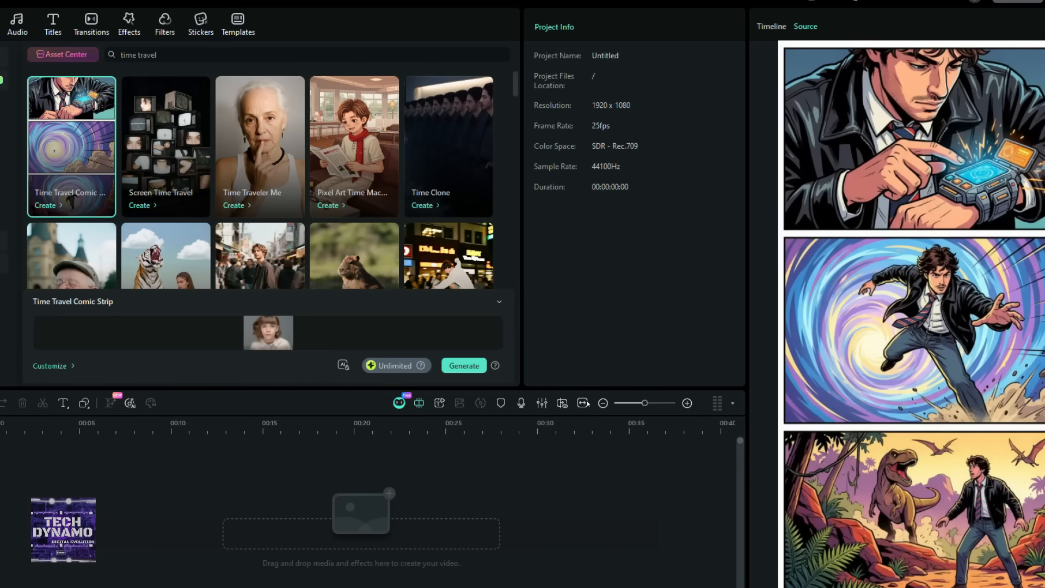
{"action": "left_click", "coordinate": [463, 365]}
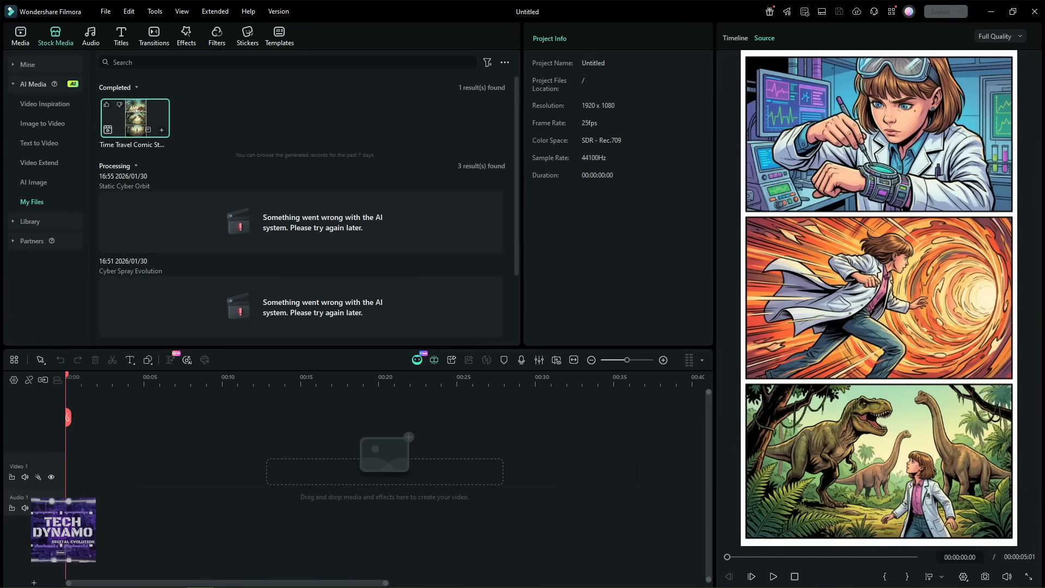
Generate a Cyber Time Freeze video from the photo of the man in the tan coat, cropped to 9:16
{"action": "left_click", "coordinate": [386, 200]}
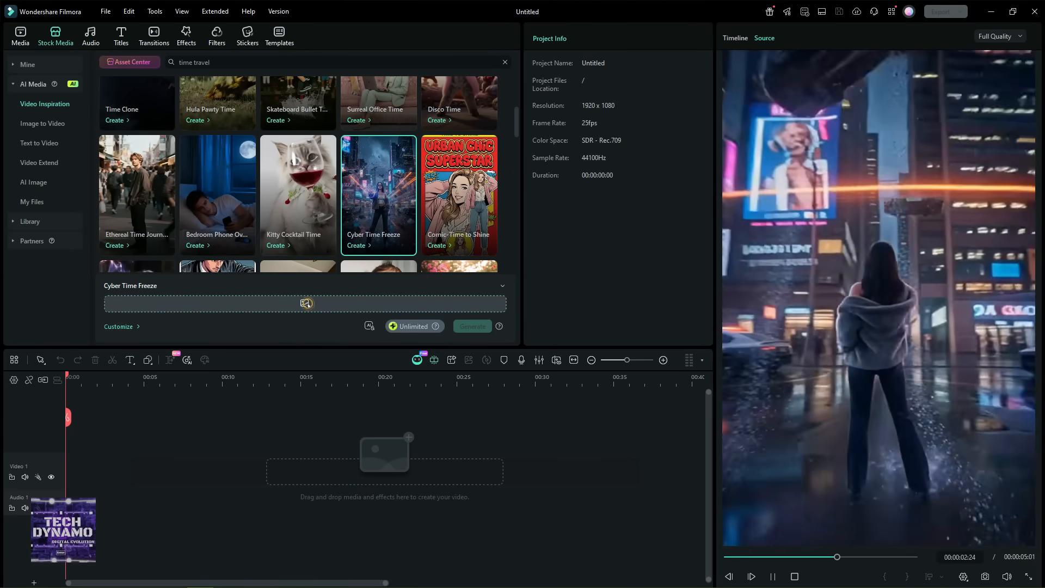
{"action": "left_click", "coordinate": [304, 303]}
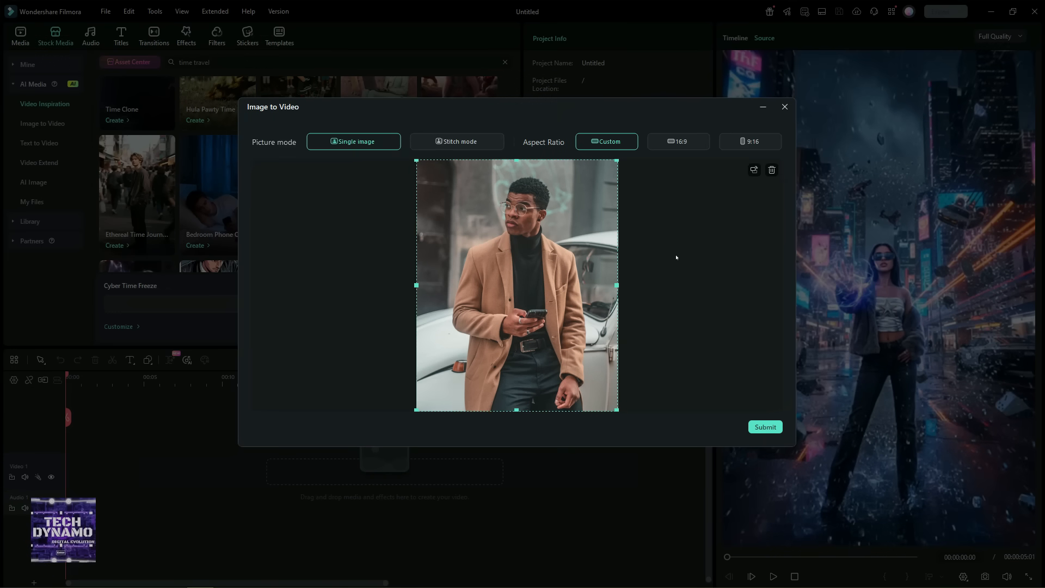
{"action": "left_click", "coordinate": [751, 142]}
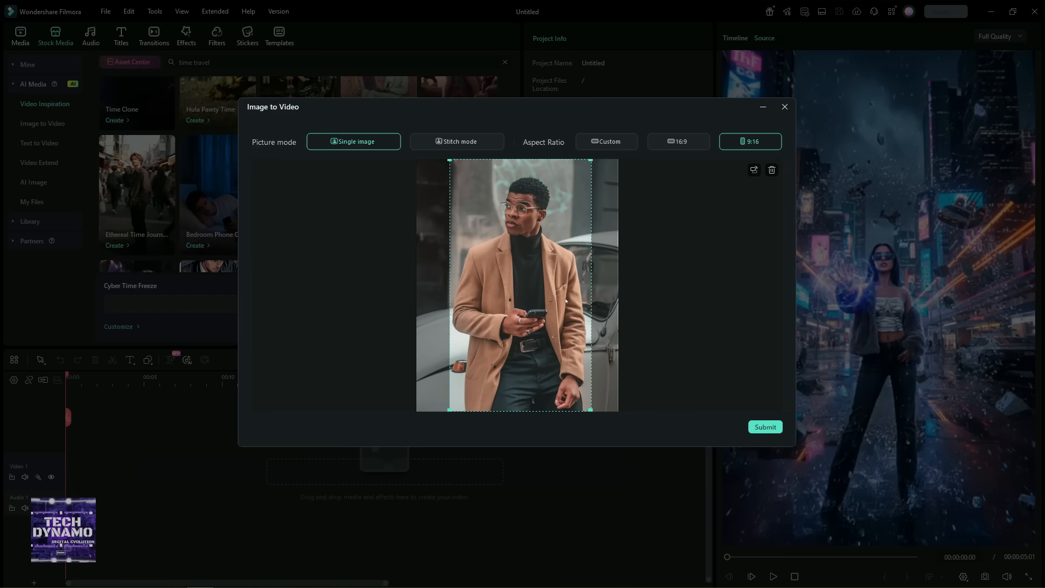
{"action": "left_click", "coordinate": [764, 427]}
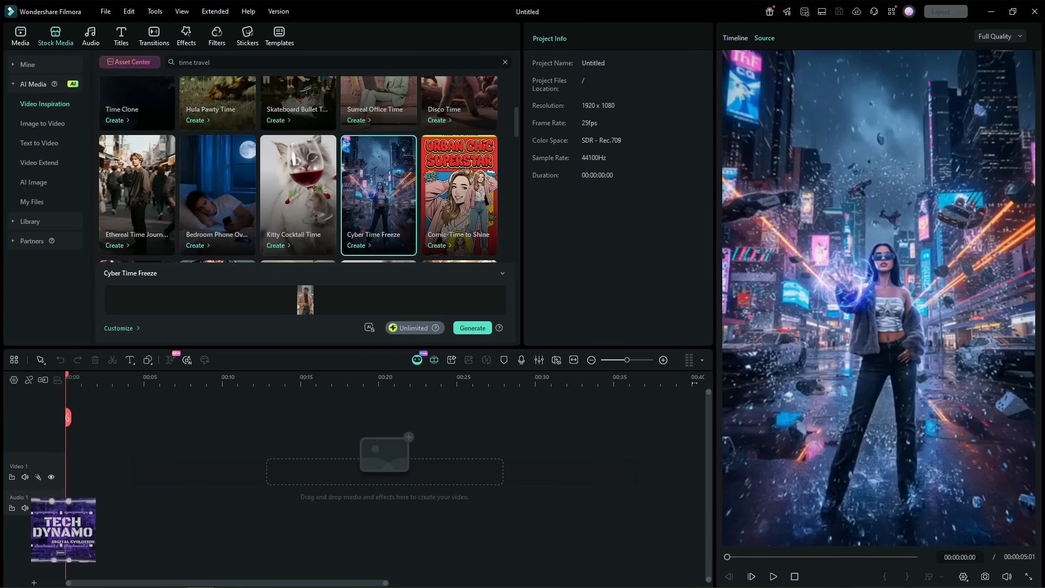
{"action": "left_click", "coordinate": [473, 329]}
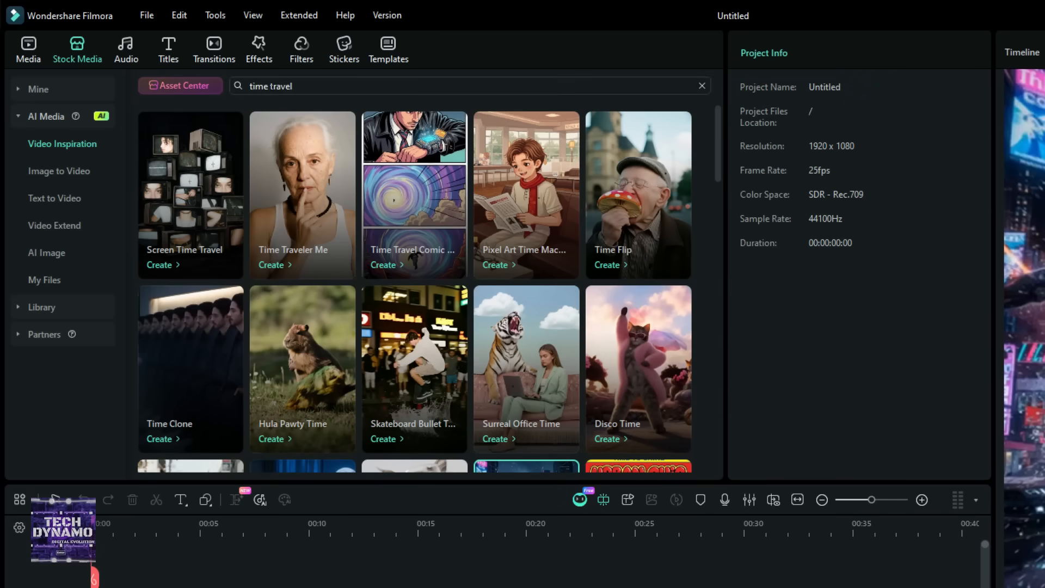
Search the effects library for "evil wings"
{"action": "left_click", "coordinate": [259, 52]}
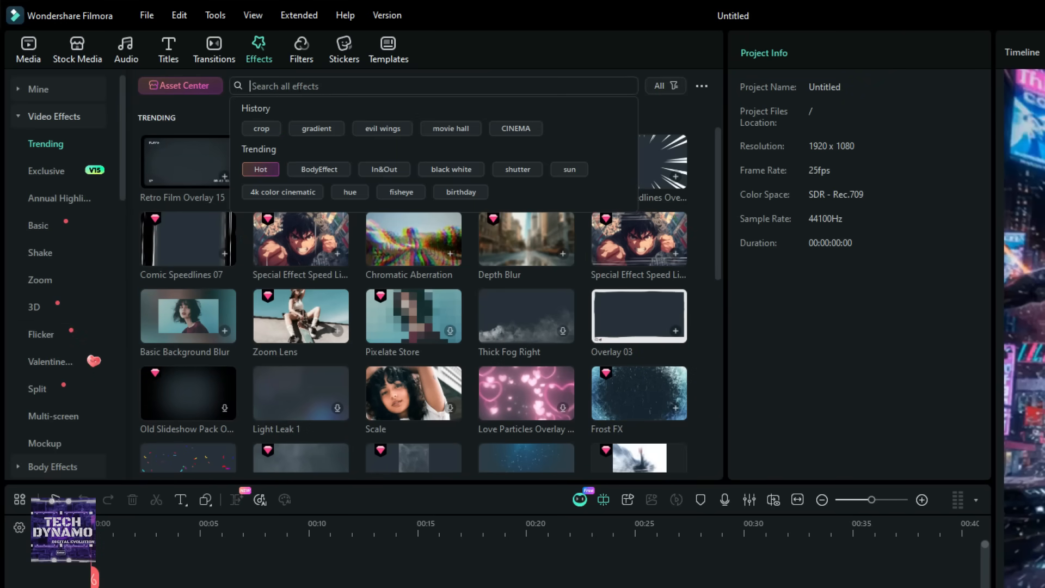
{"action": "type", "text": "evil wings"}
{"action": "key", "text": "Return"}
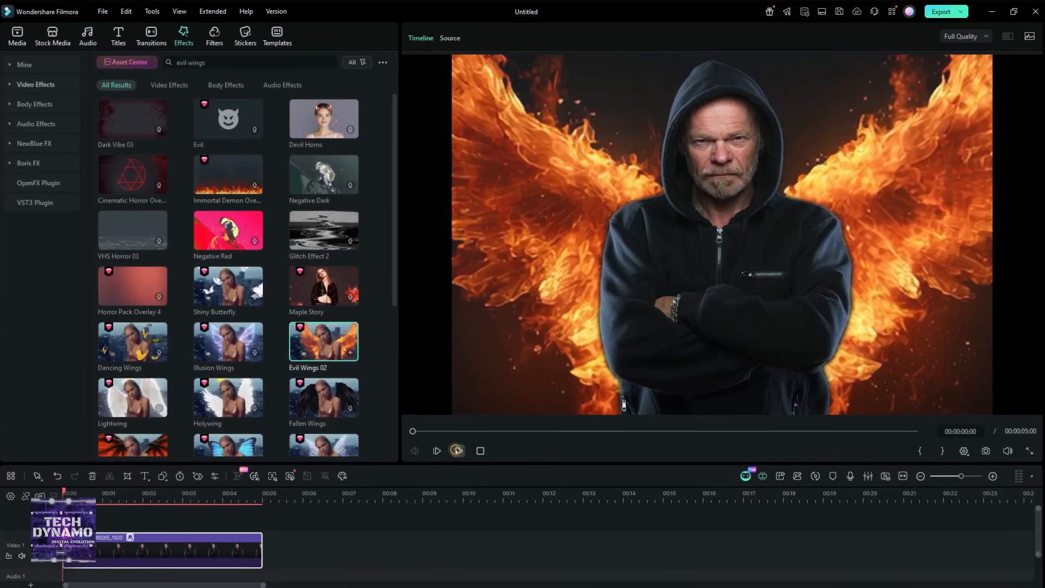
Play back the hooded man clip with the Evil Wings 02 effect and browse the other wing effects
{"action": "left_click", "coordinate": [456, 450]}
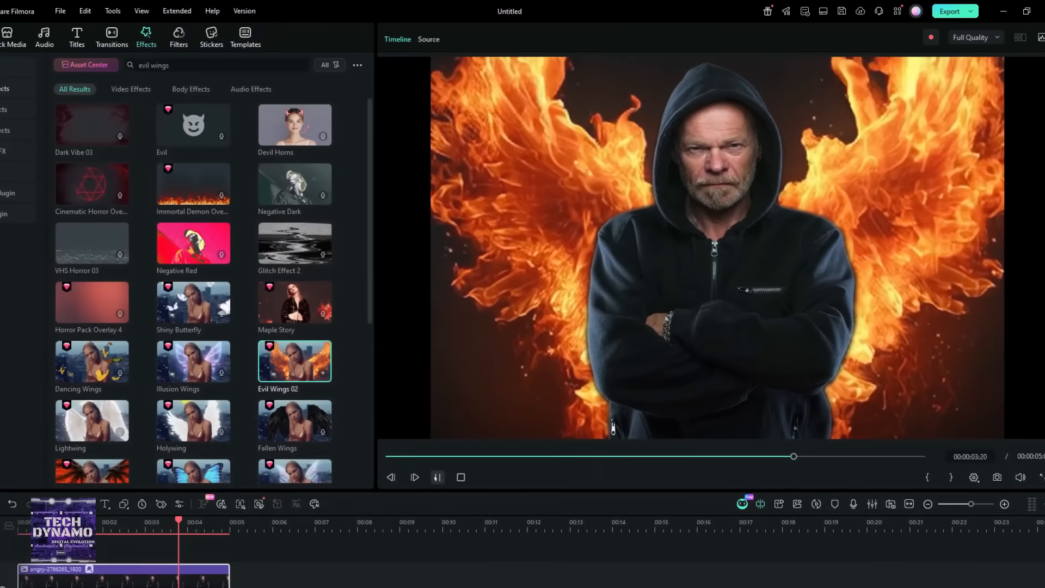
{"action": "left_click", "coordinate": [435, 476]}
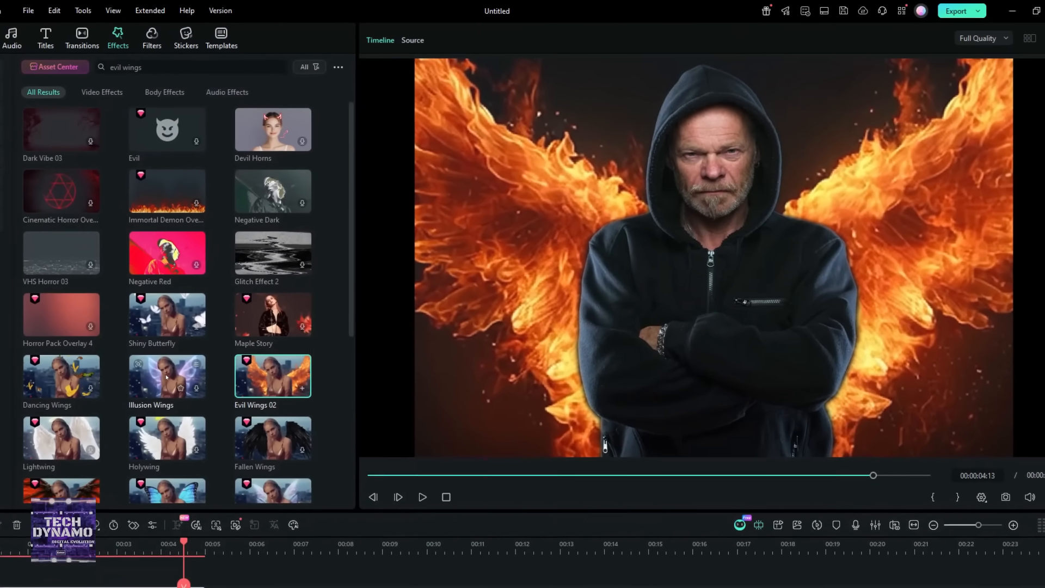
{"action": "scroll", "coordinate": [175, 372], "scroll_direction": "down", "scroll_amount": 2}
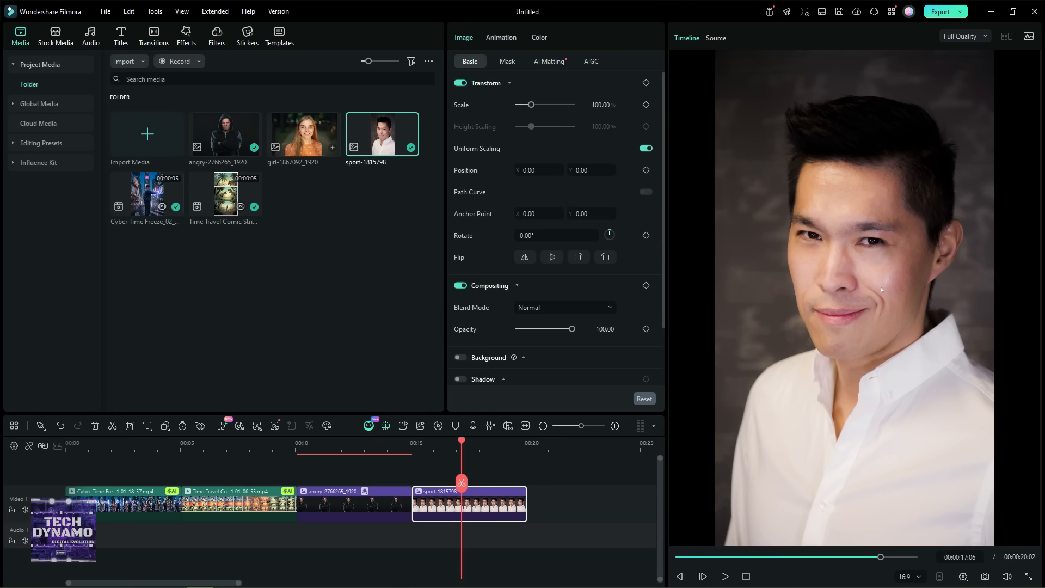
Prompt AI Image with the man's portrait as reference: "transform this person into a seuperhero like superman"
{"action": "left_click", "coordinate": [55, 38]}
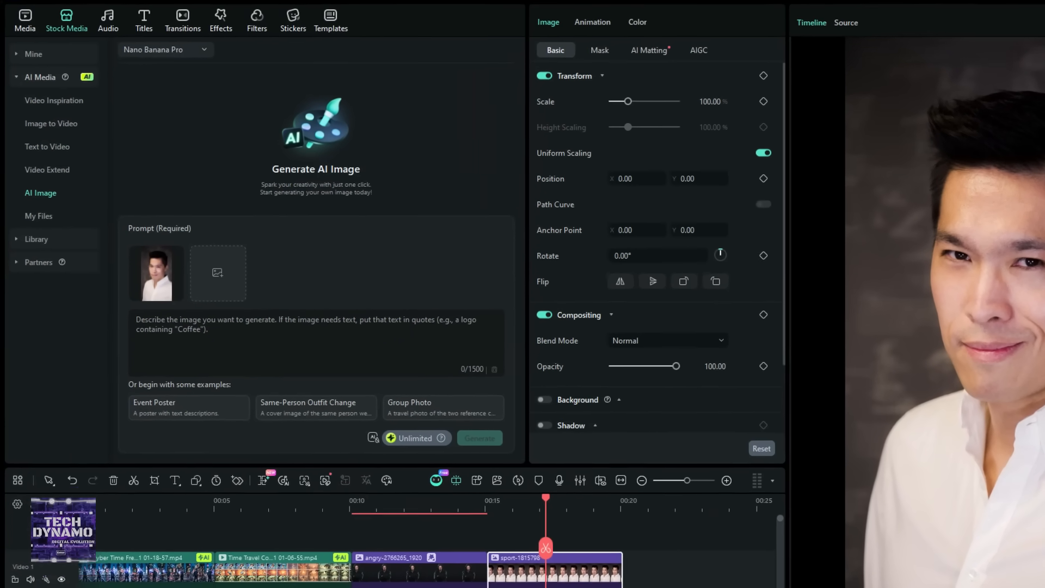
{"action": "left_click", "coordinate": [183, 302]}
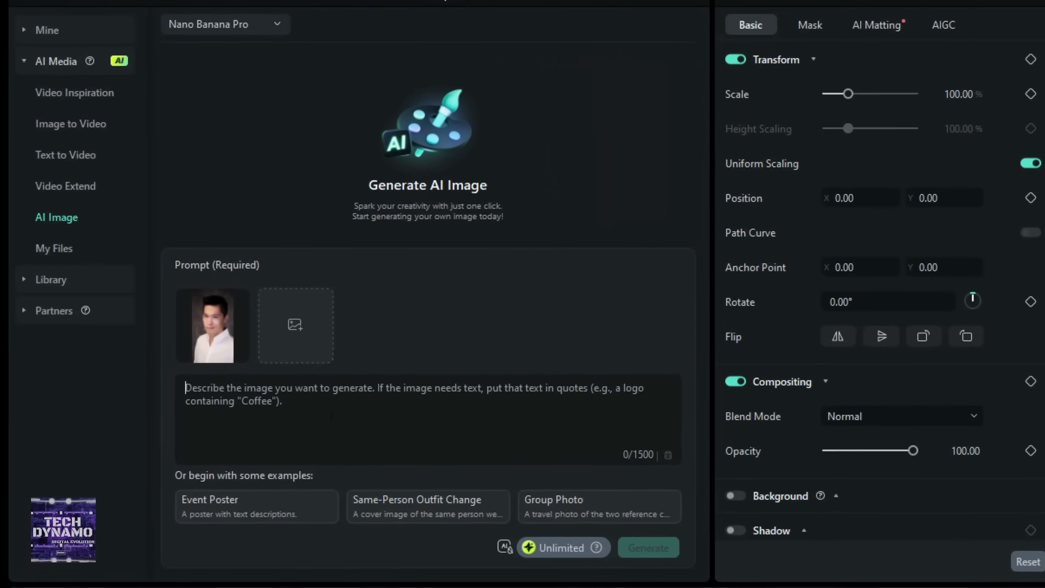
{"action": "type", "text": "trans"}
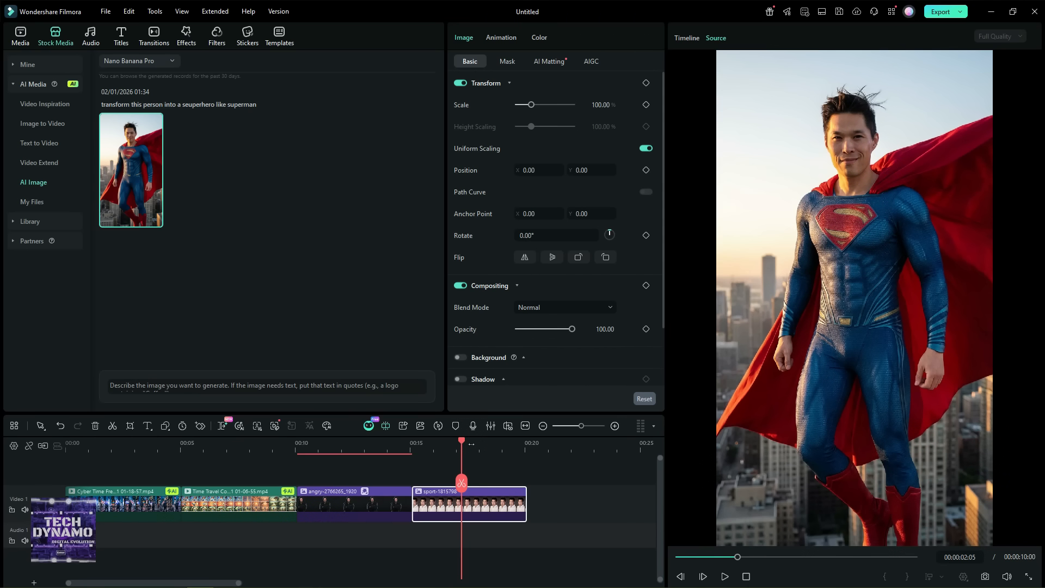
Place the generated superhero image on Video 1 directly after the sport-1815798 clip
{"action": "left_click", "coordinate": [471, 444]}
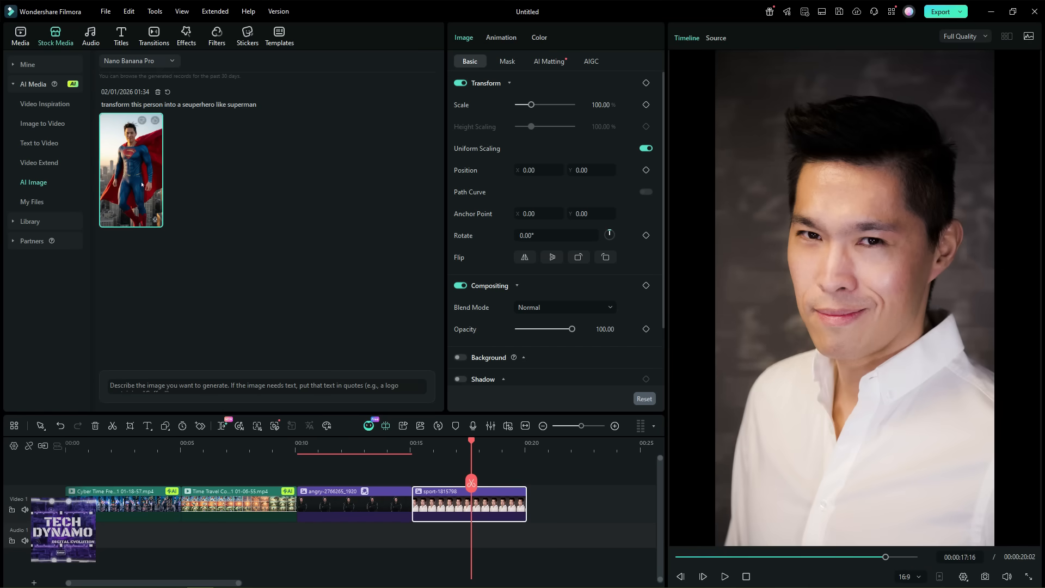
{"action": "left_click_drag", "start_coordinate": [527, 490], "coordinate": [528, 496]}
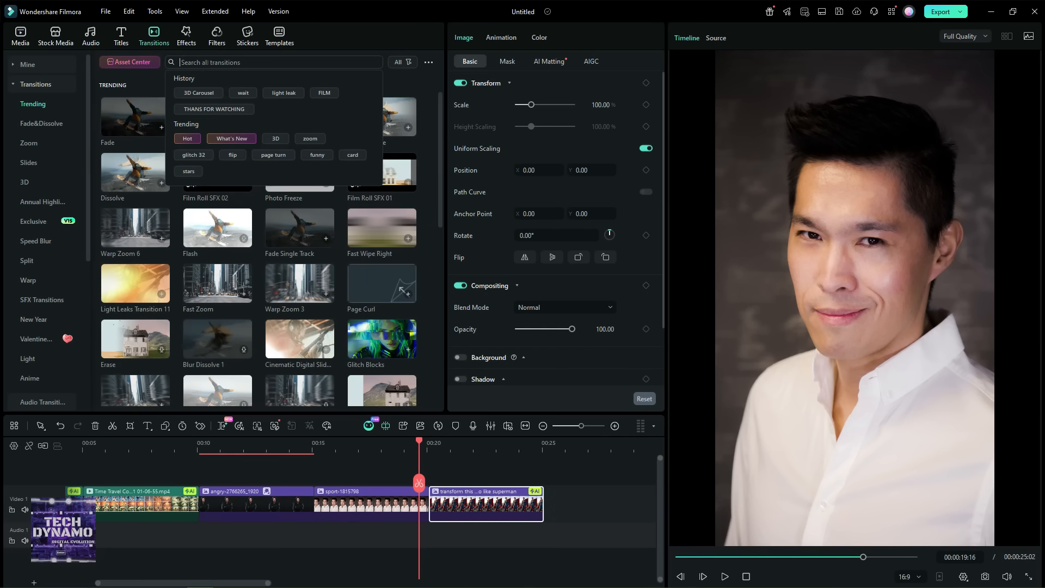
Search the transitions library for "planet imapct"
{"action": "key", "text": "BackSpace"}
{"action": "key", "text": "BackSpace"}
{"action": "key", "text": "BackSpace"}
{"action": "type", "text": "pact"}
{"action": "key", "text": "Return"}
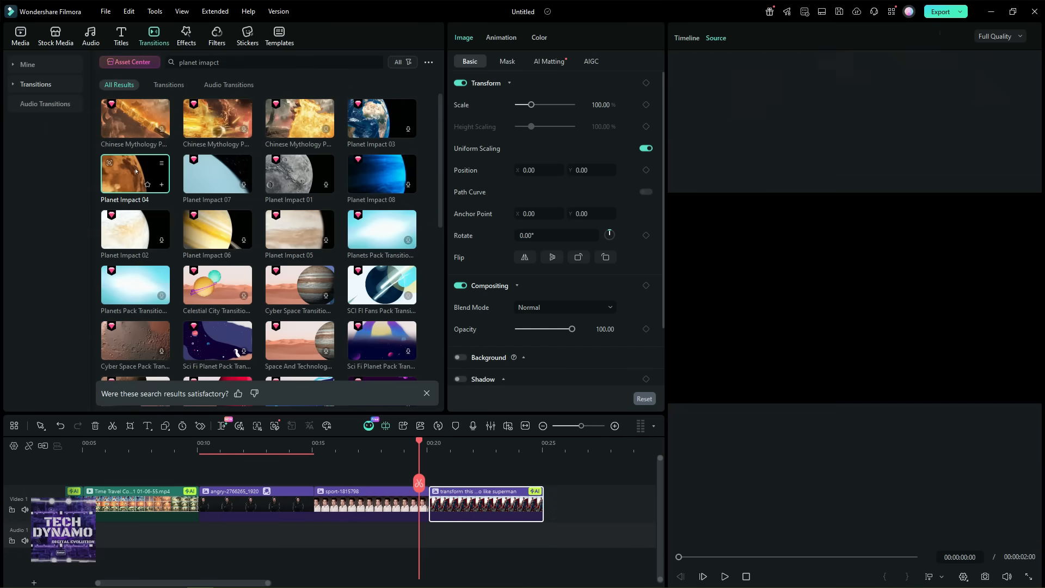
Preview the Planet Impact 04, 07, 01 and 08 transitions
{"action": "left_click", "coordinate": [135, 171]}
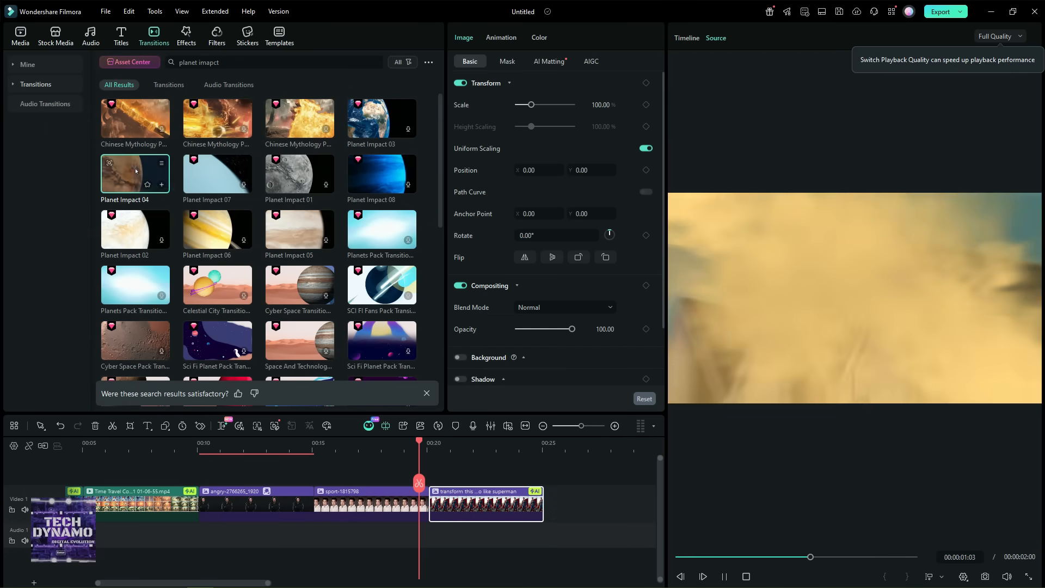
{"action": "left_click", "coordinate": [215, 173]}
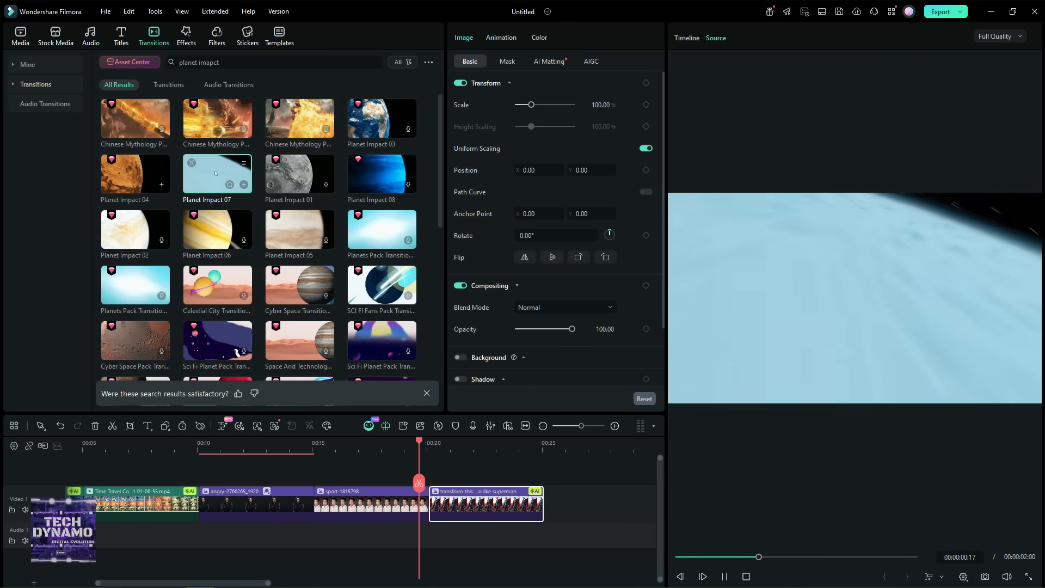
{"action": "left_click", "coordinate": [299, 173]}
{"action": "left_click", "coordinate": [373, 172]}
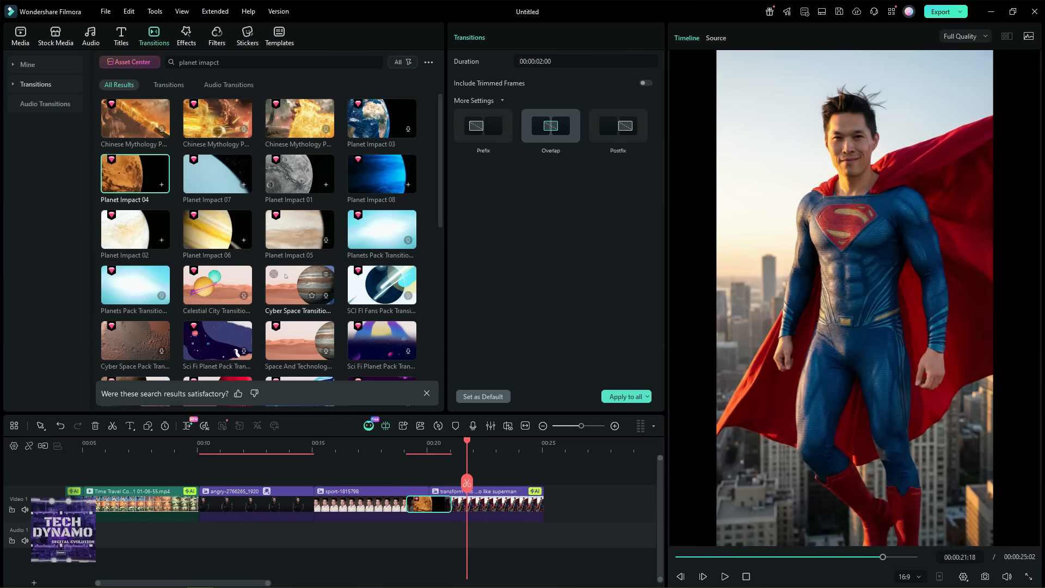
Search the AI Video Inspiration templates for "dragon in palm"
{"action": "left_click", "coordinate": [56, 40]}
{"action": "left_click", "coordinate": [36, 104]}
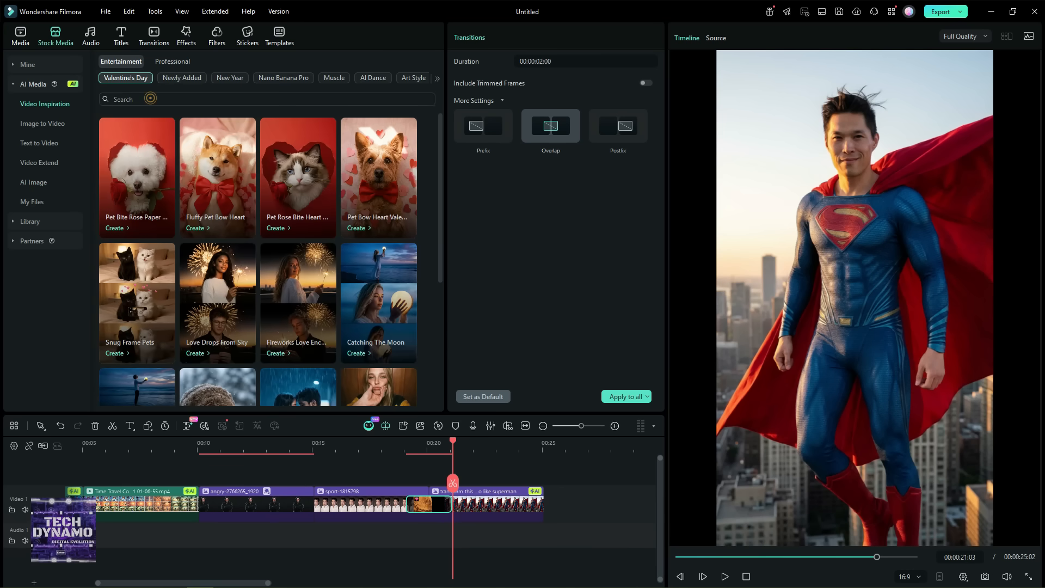
{"action": "left_click", "coordinate": [150, 98]}
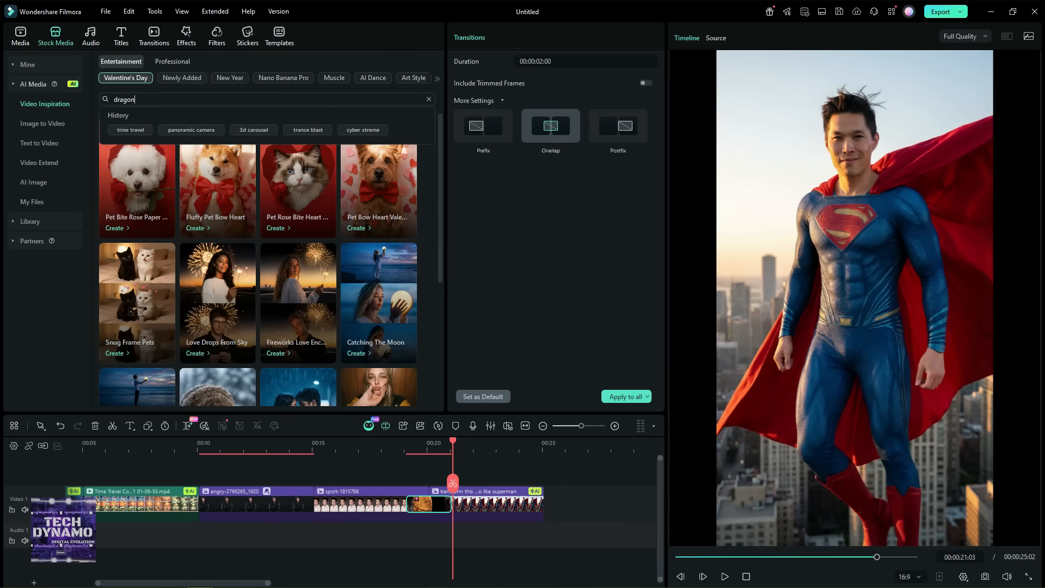
{"action": "type", "text": "dragon in palm"}
{"action": "key", "text": "Return"}
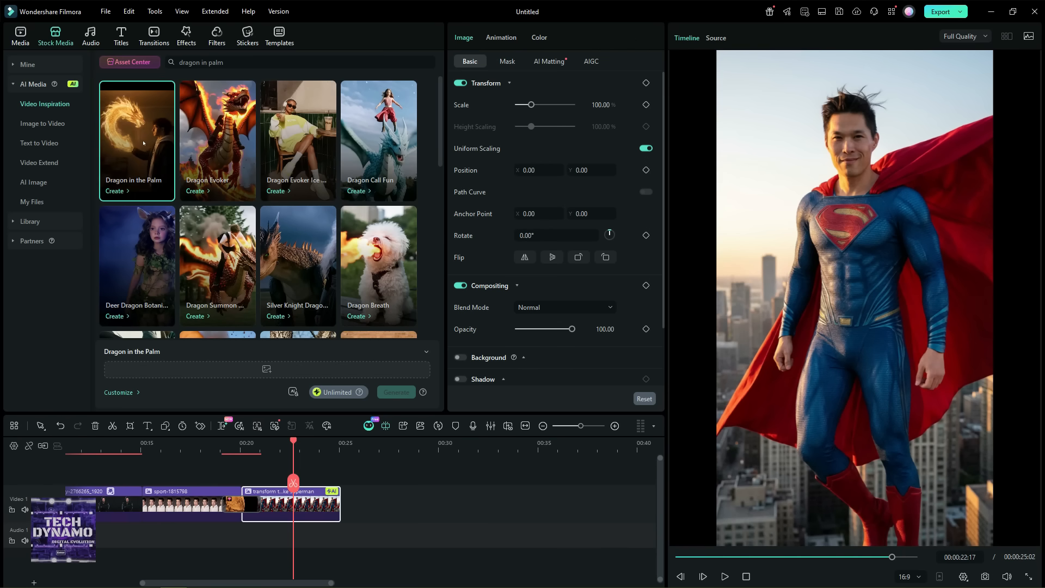
Load the photo of the man in the red robe into Dragon in the Palm, cropped around him with the custom aspect ratio
{"action": "left_click", "coordinate": [269, 371]}
{"action": "left_click_drag", "start_coordinate": [433, 411], "coordinate": [506, 411]}
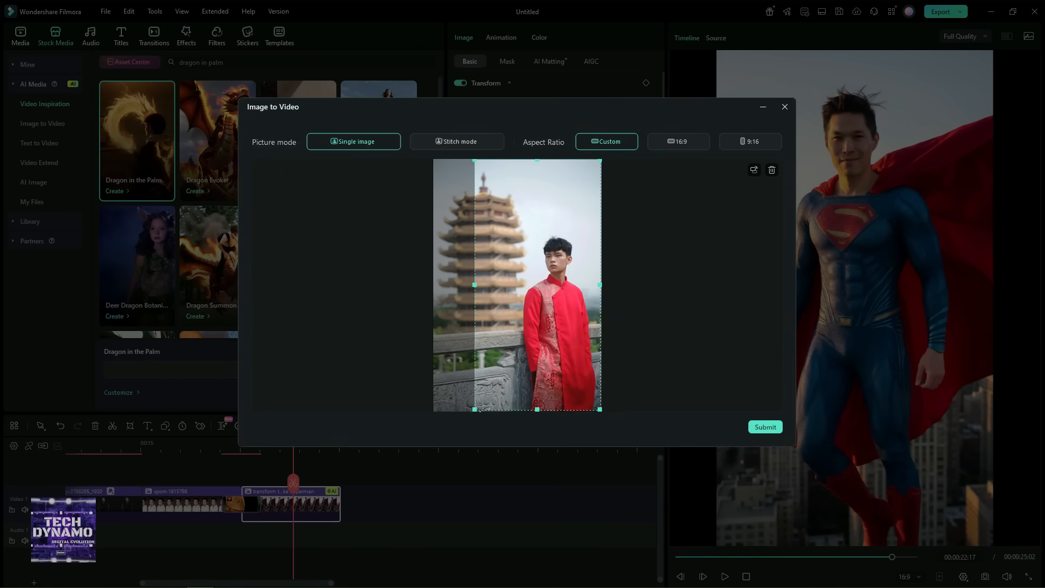
{"action": "left_click_drag", "start_coordinate": [554, 167], "coordinate": [554, 199]}
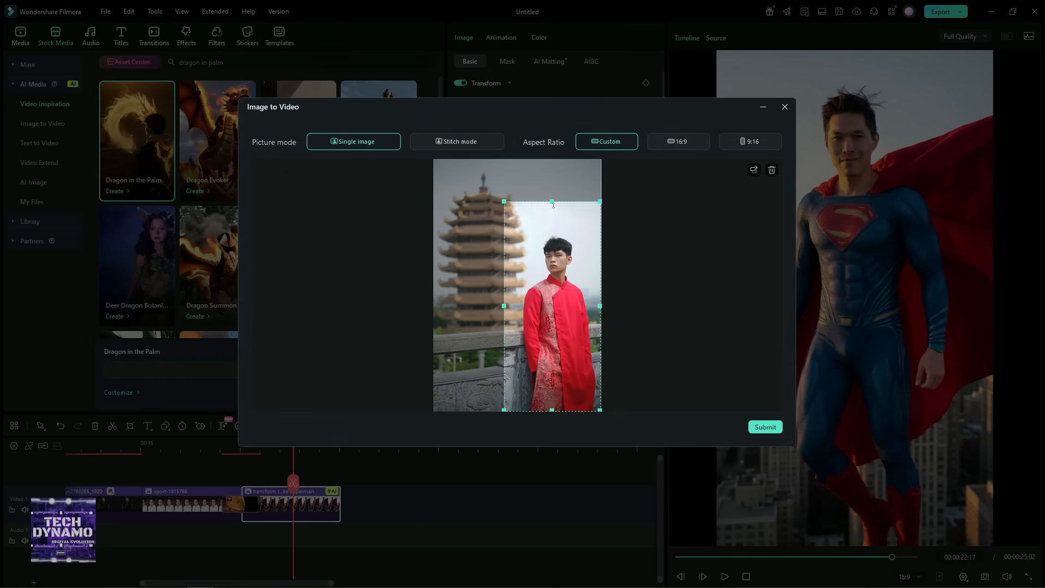
{"action": "left_click", "coordinate": [765, 426]}
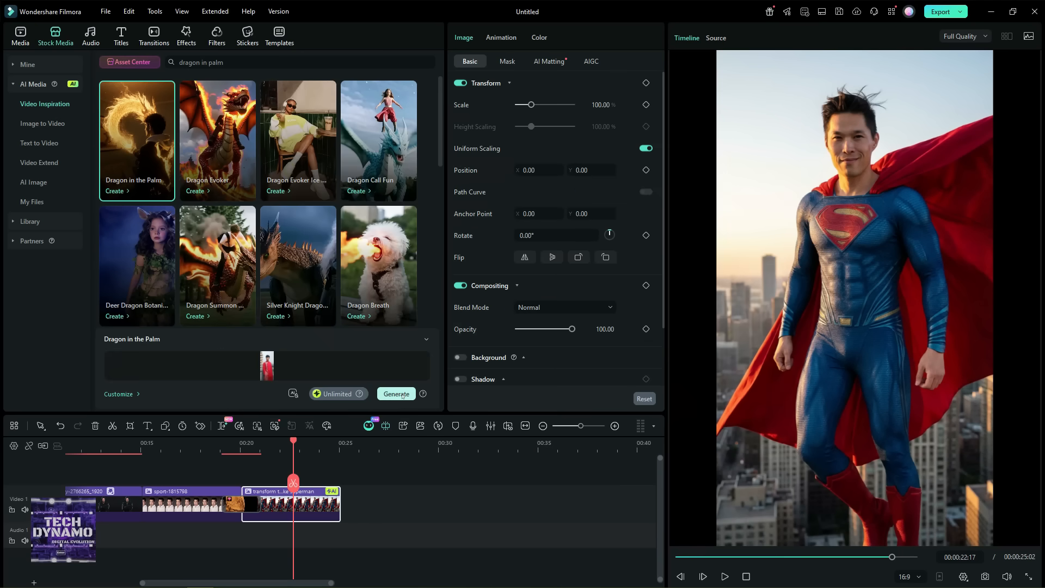